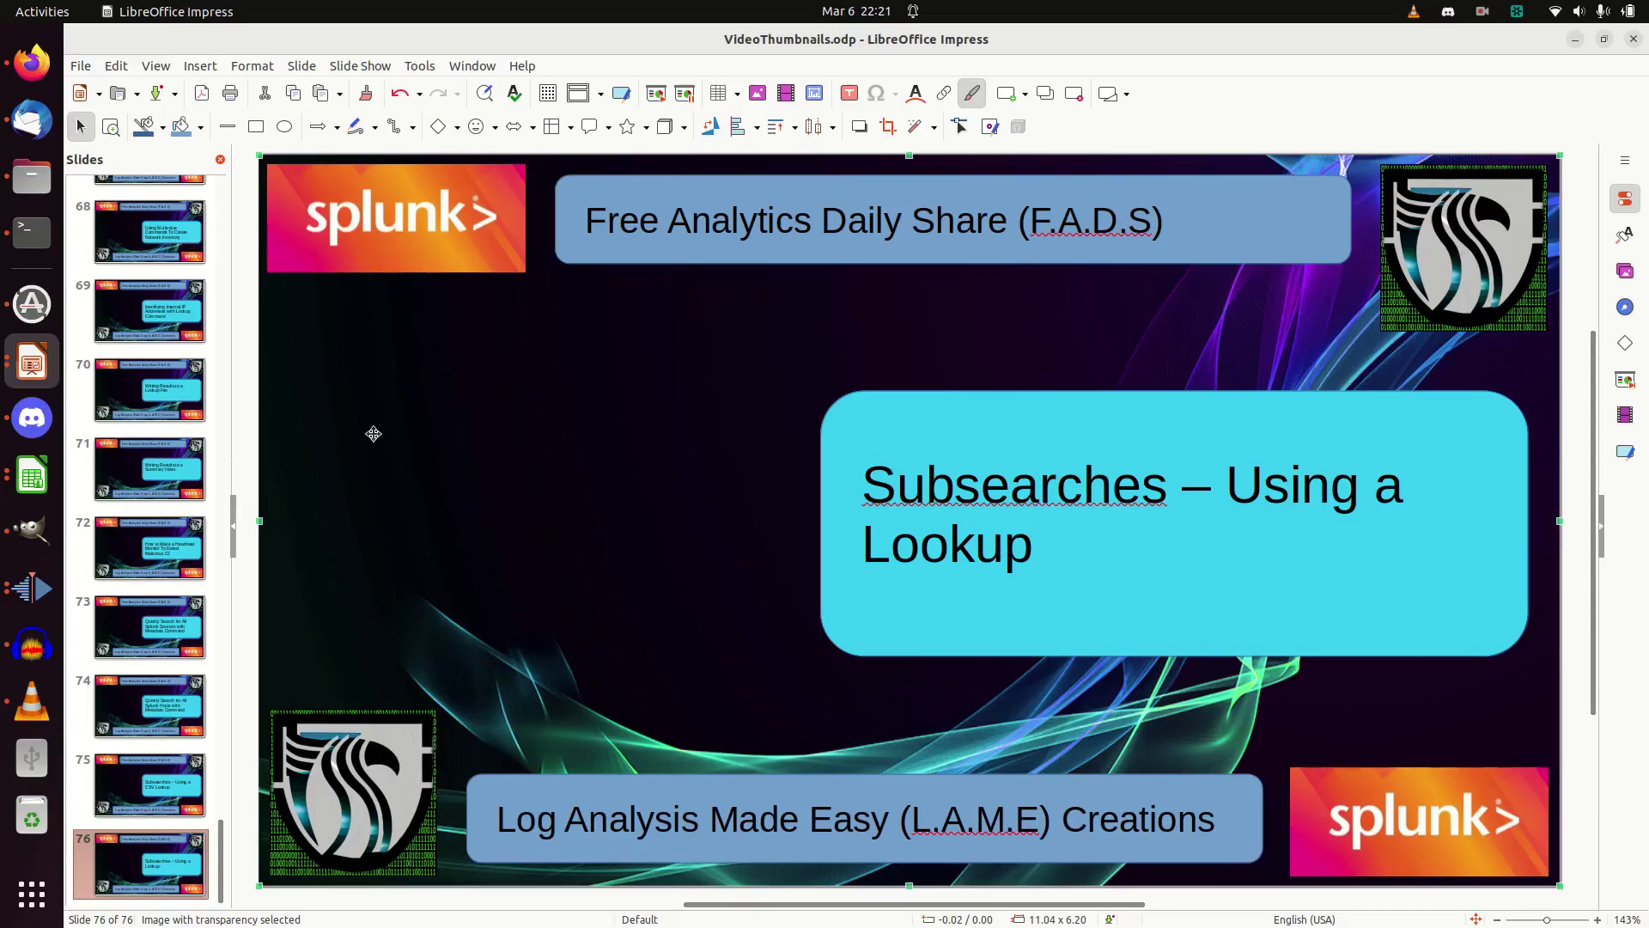
# Switch from the Impress title slide to the Splunk search in Firefox.
pyautogui.click(32, 61)
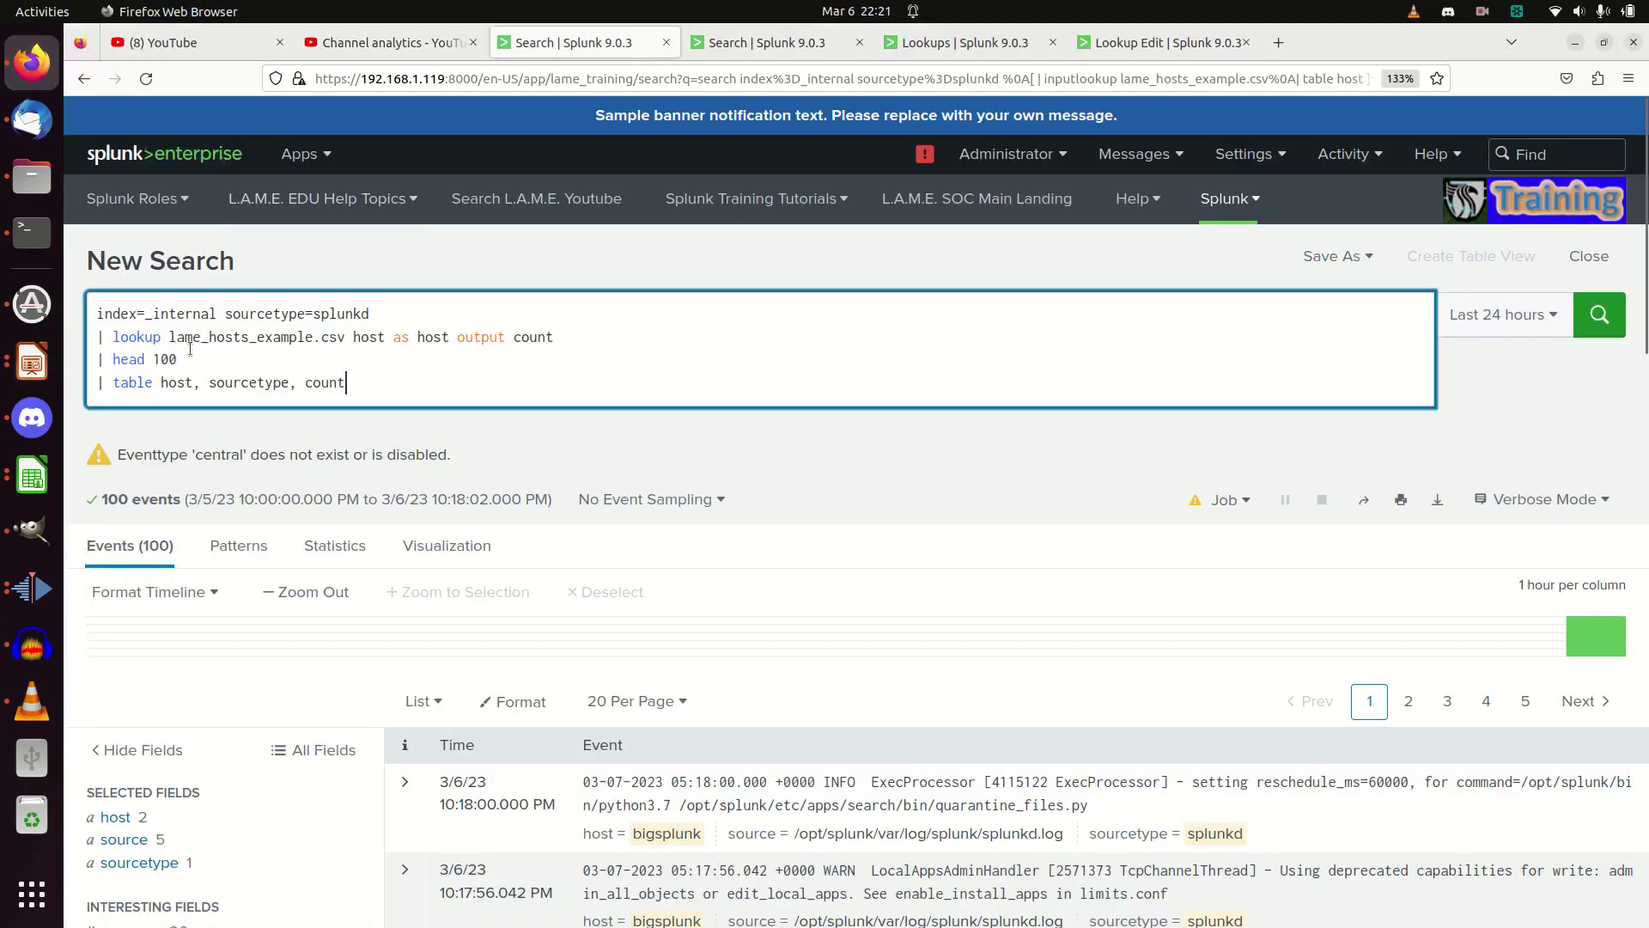
# Show the lame_hosts_example.csv host/count table in the Lookup Editor.
pyautogui.click(1117, 44)
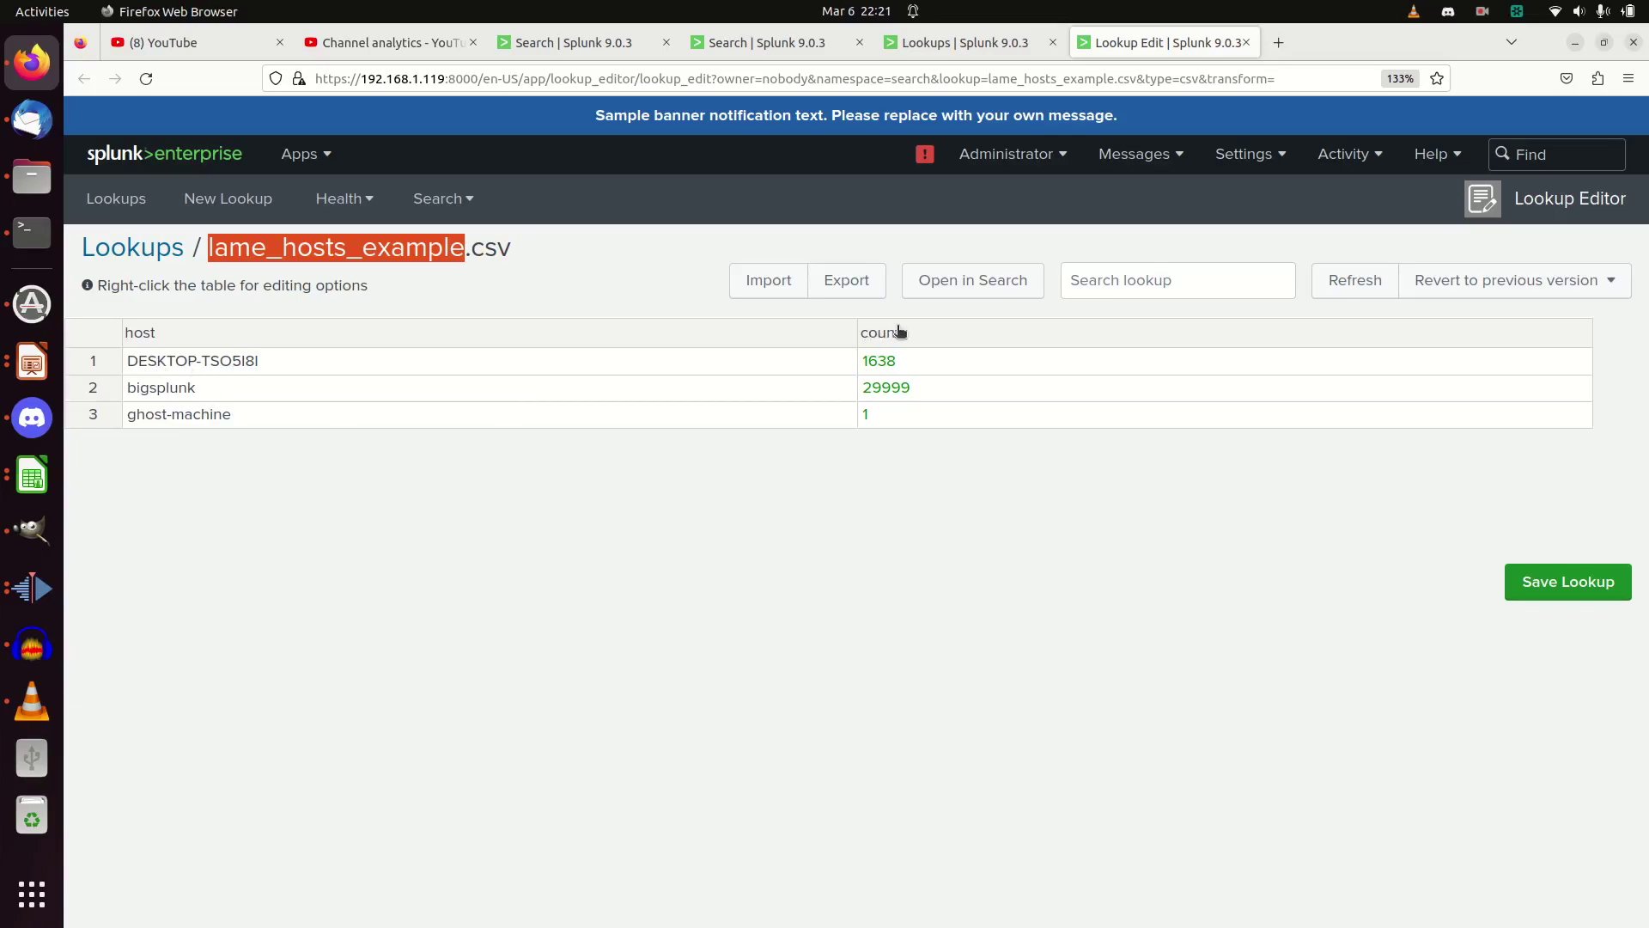
# Highlight the index=_internal sourcetype=splunkd base search and lookup line, recheck the lookup table, then return.
pyautogui.click(612, 49)
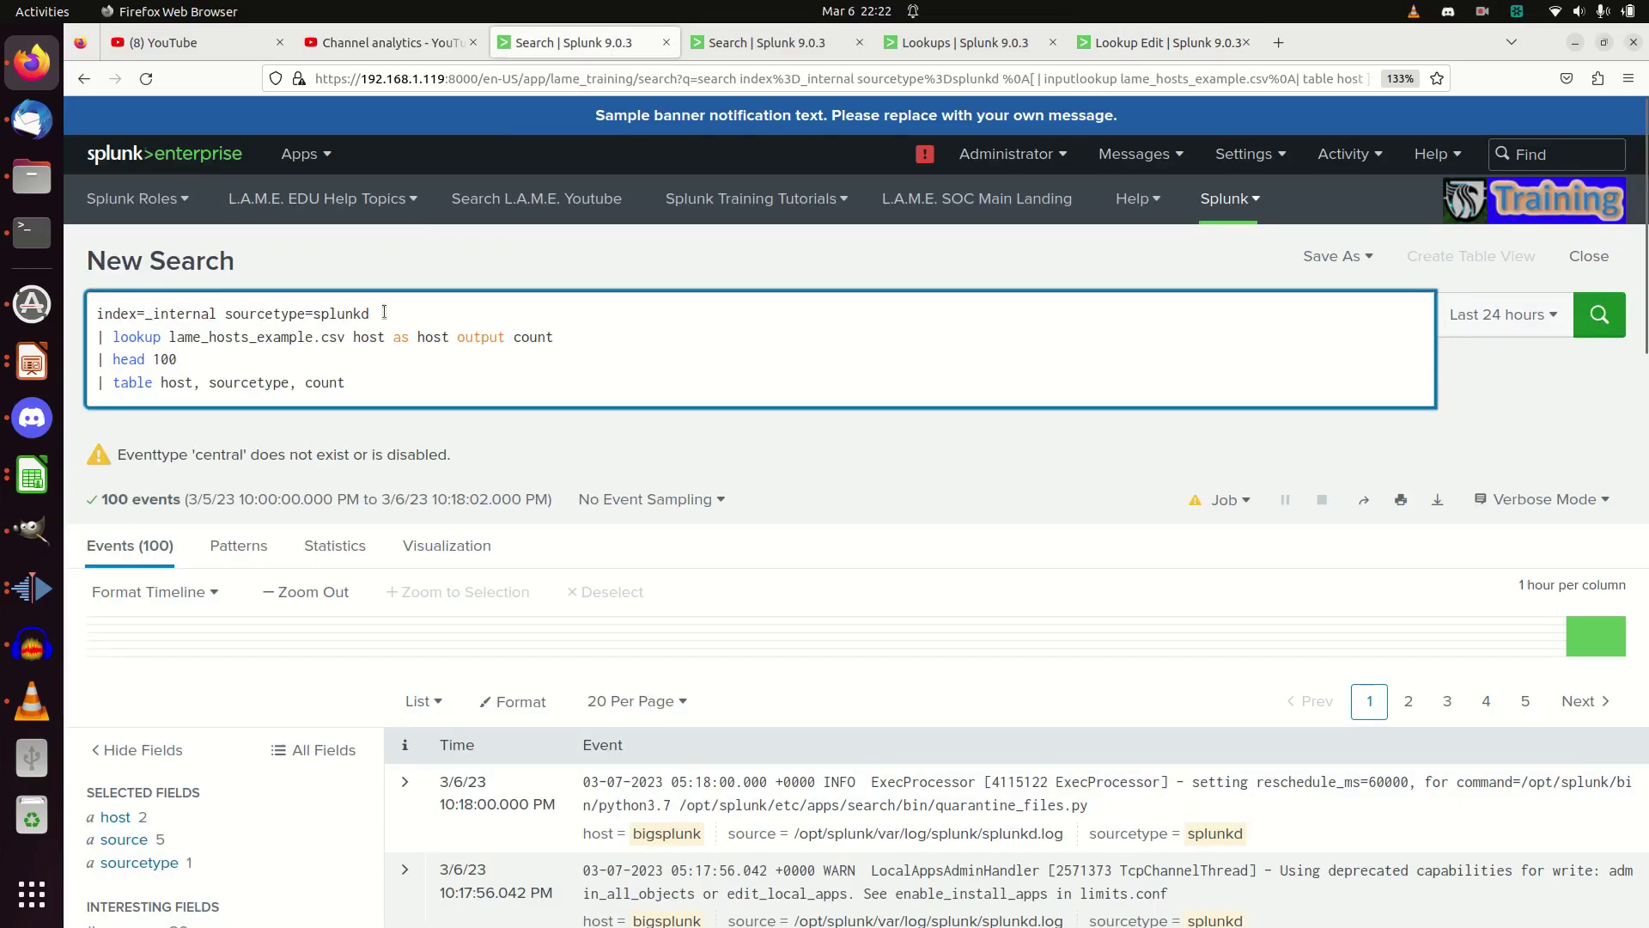
pyautogui.moveTo(384, 311); pyautogui.dragTo(245, 291)
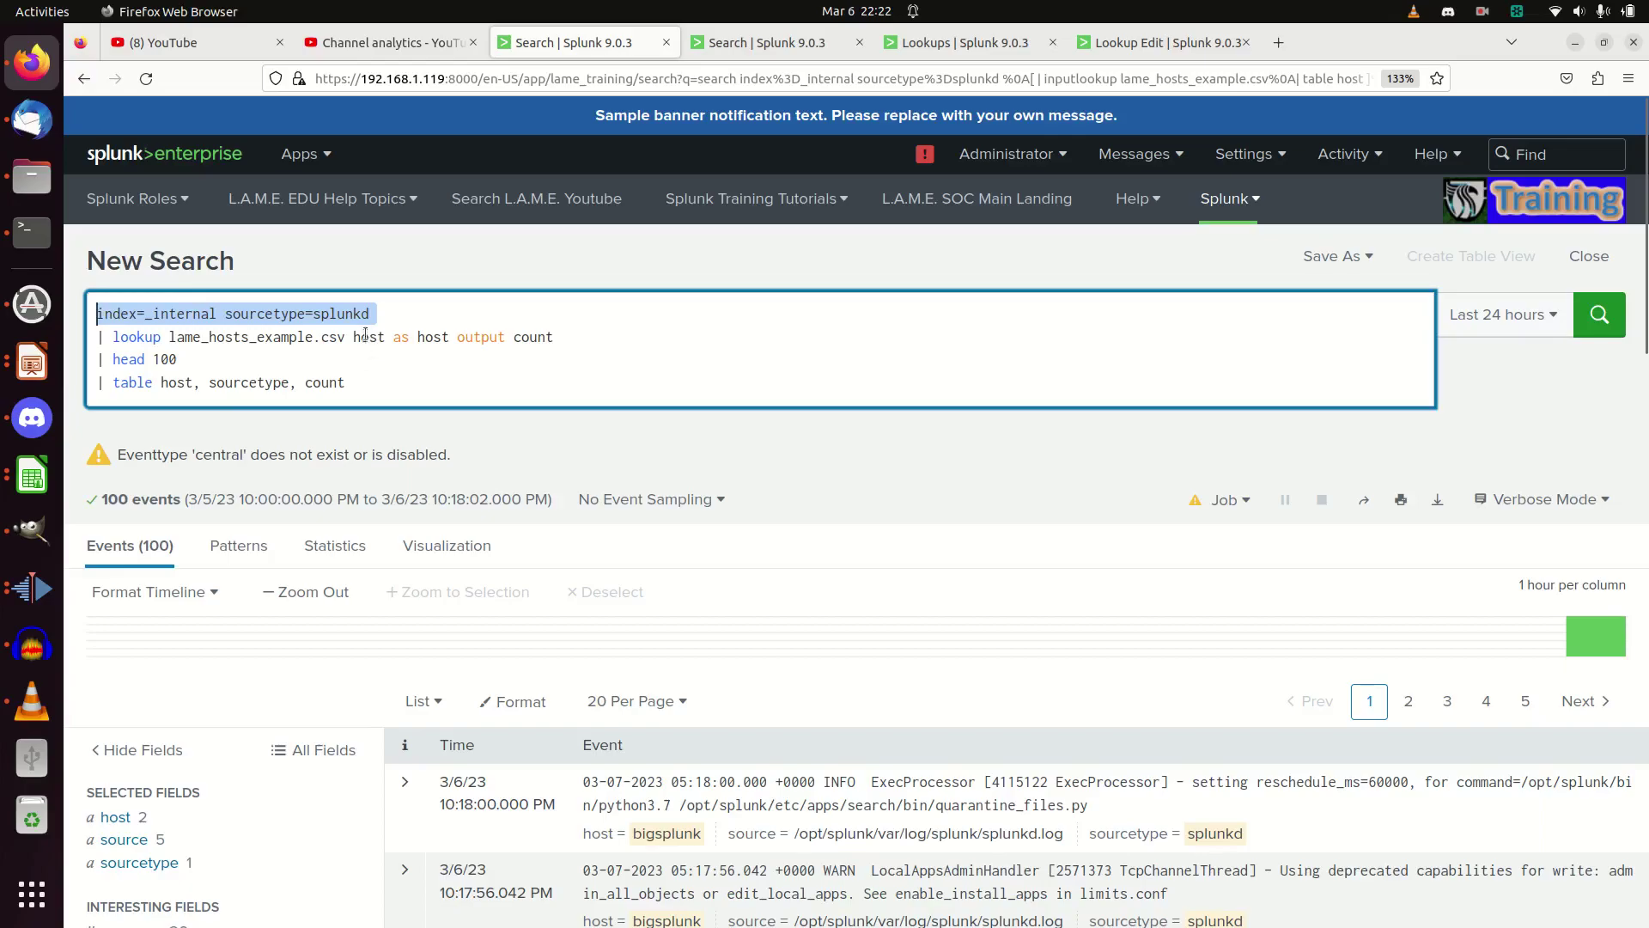
pyautogui.click(112, 358)
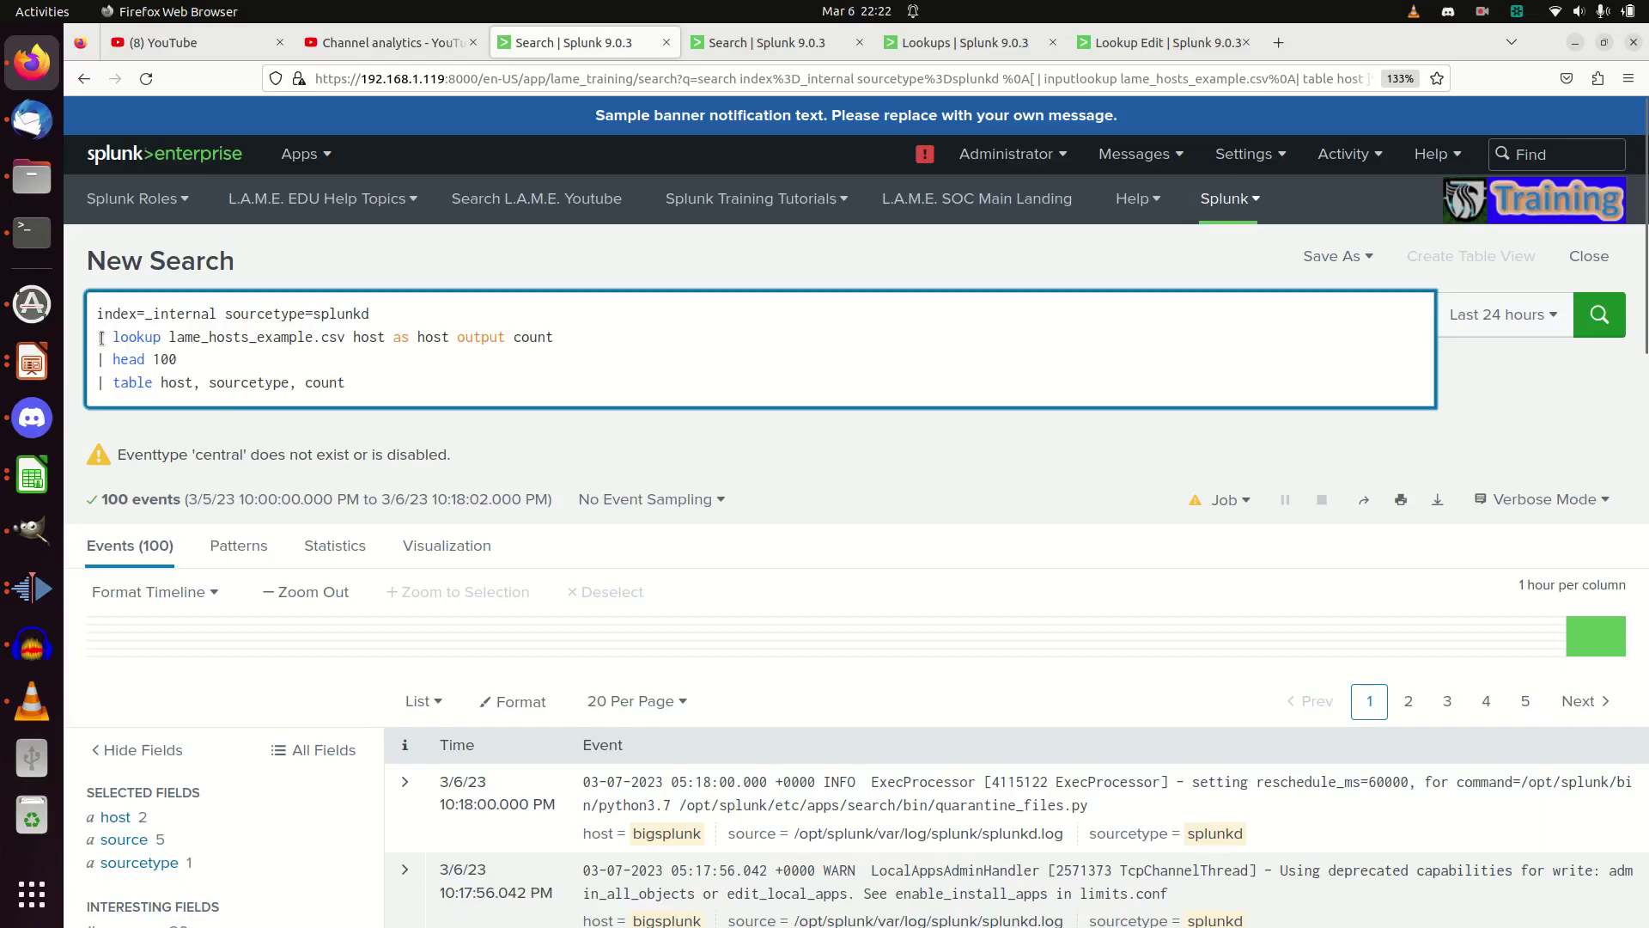
pyautogui.click(112, 337)
pyautogui.click(1153, 54)
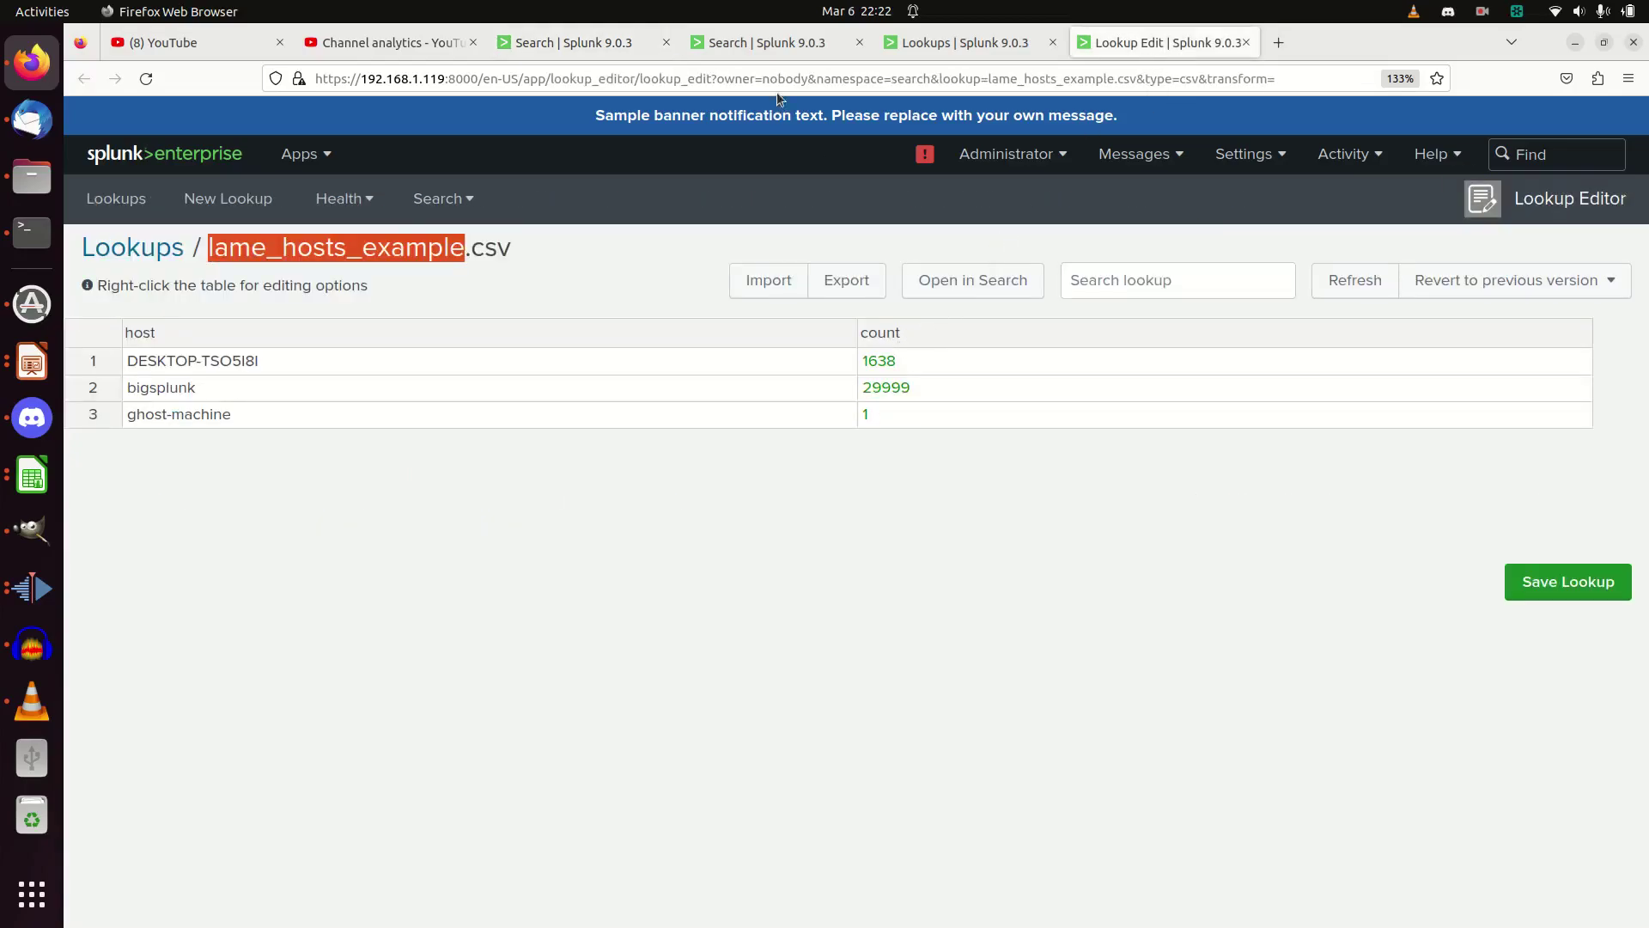
pyautogui.click(617, 33)
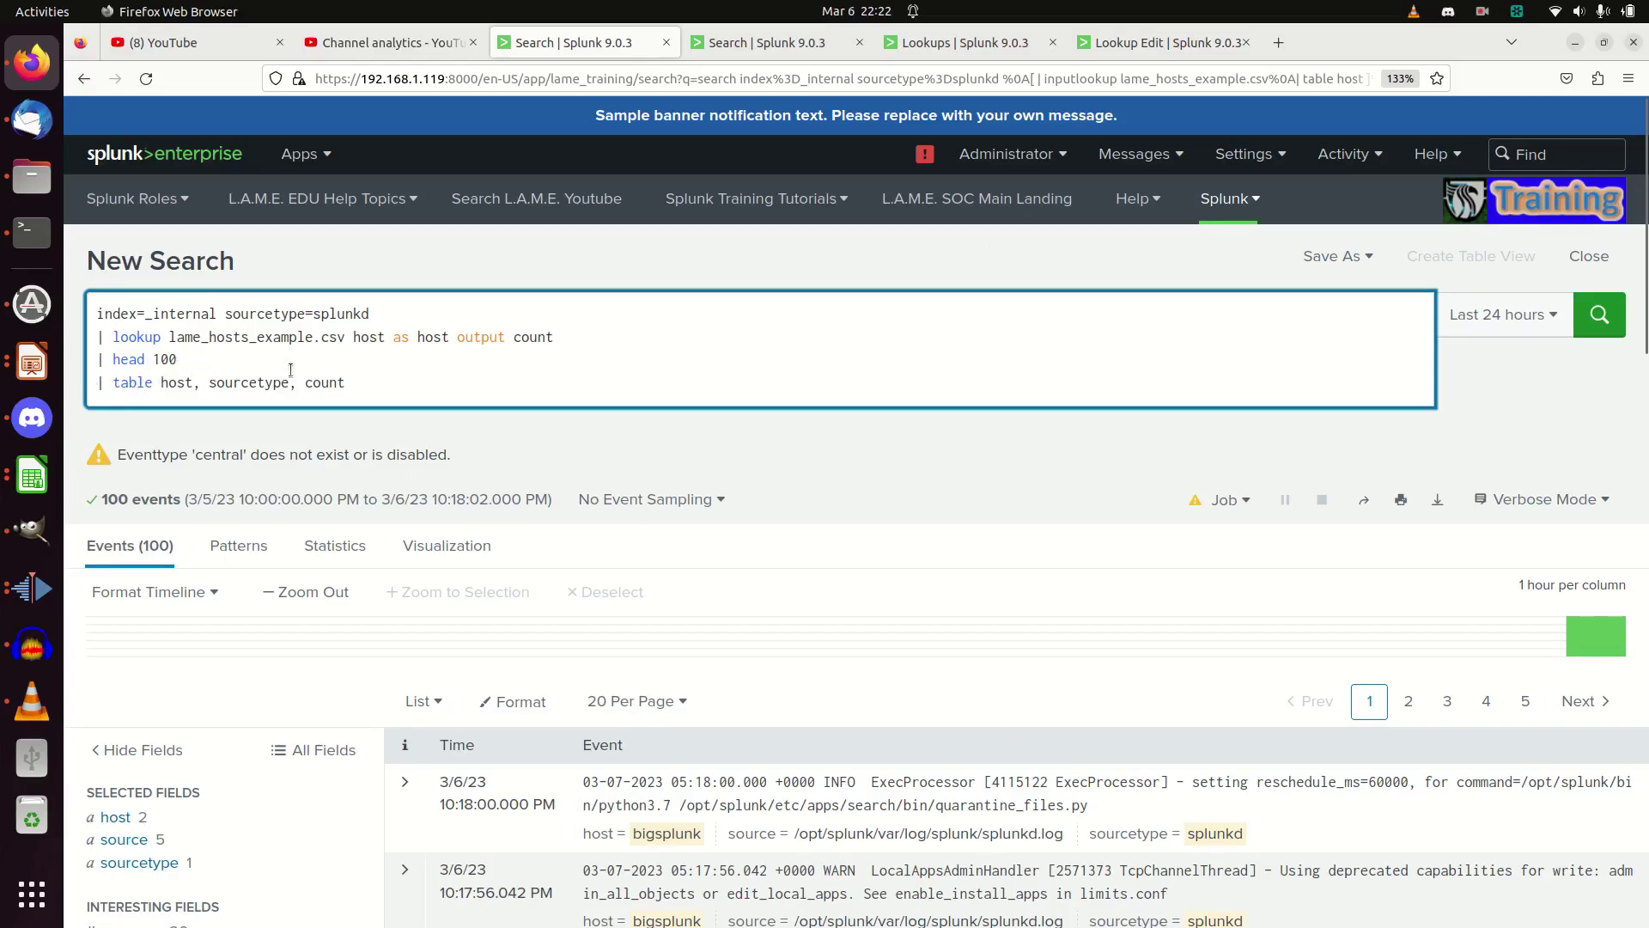
# Run the lookup search and compare its results with the lame_hosts_example.csv table.
pyautogui.click(423, 378)
pyautogui.press('Return')
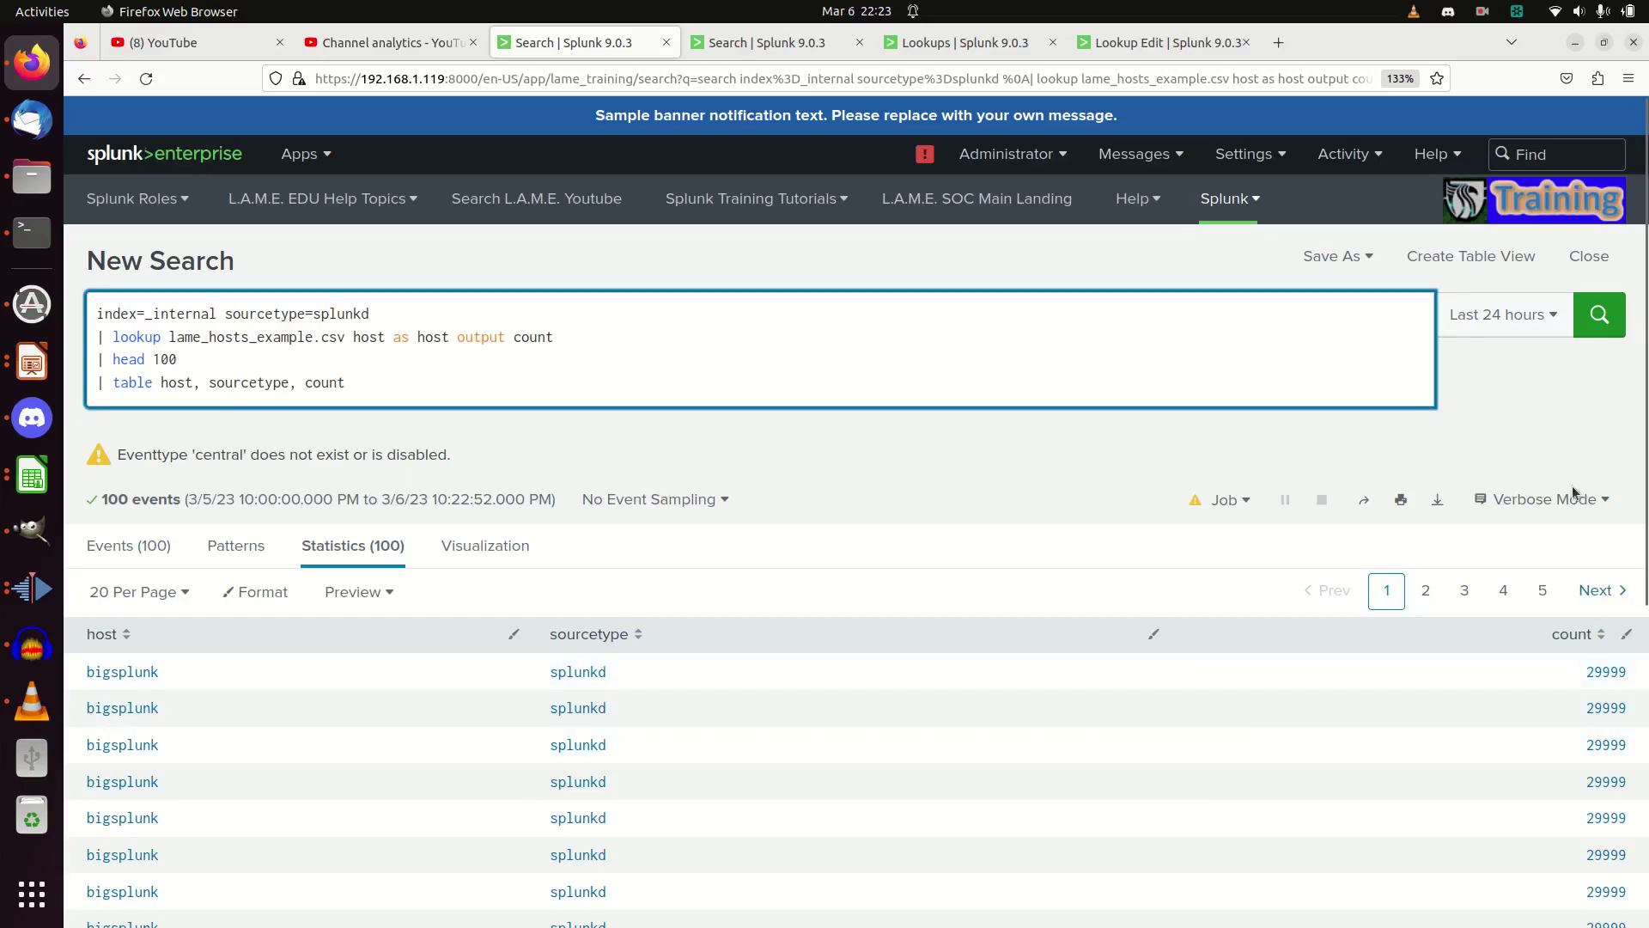
pyautogui.click(1205, 48)
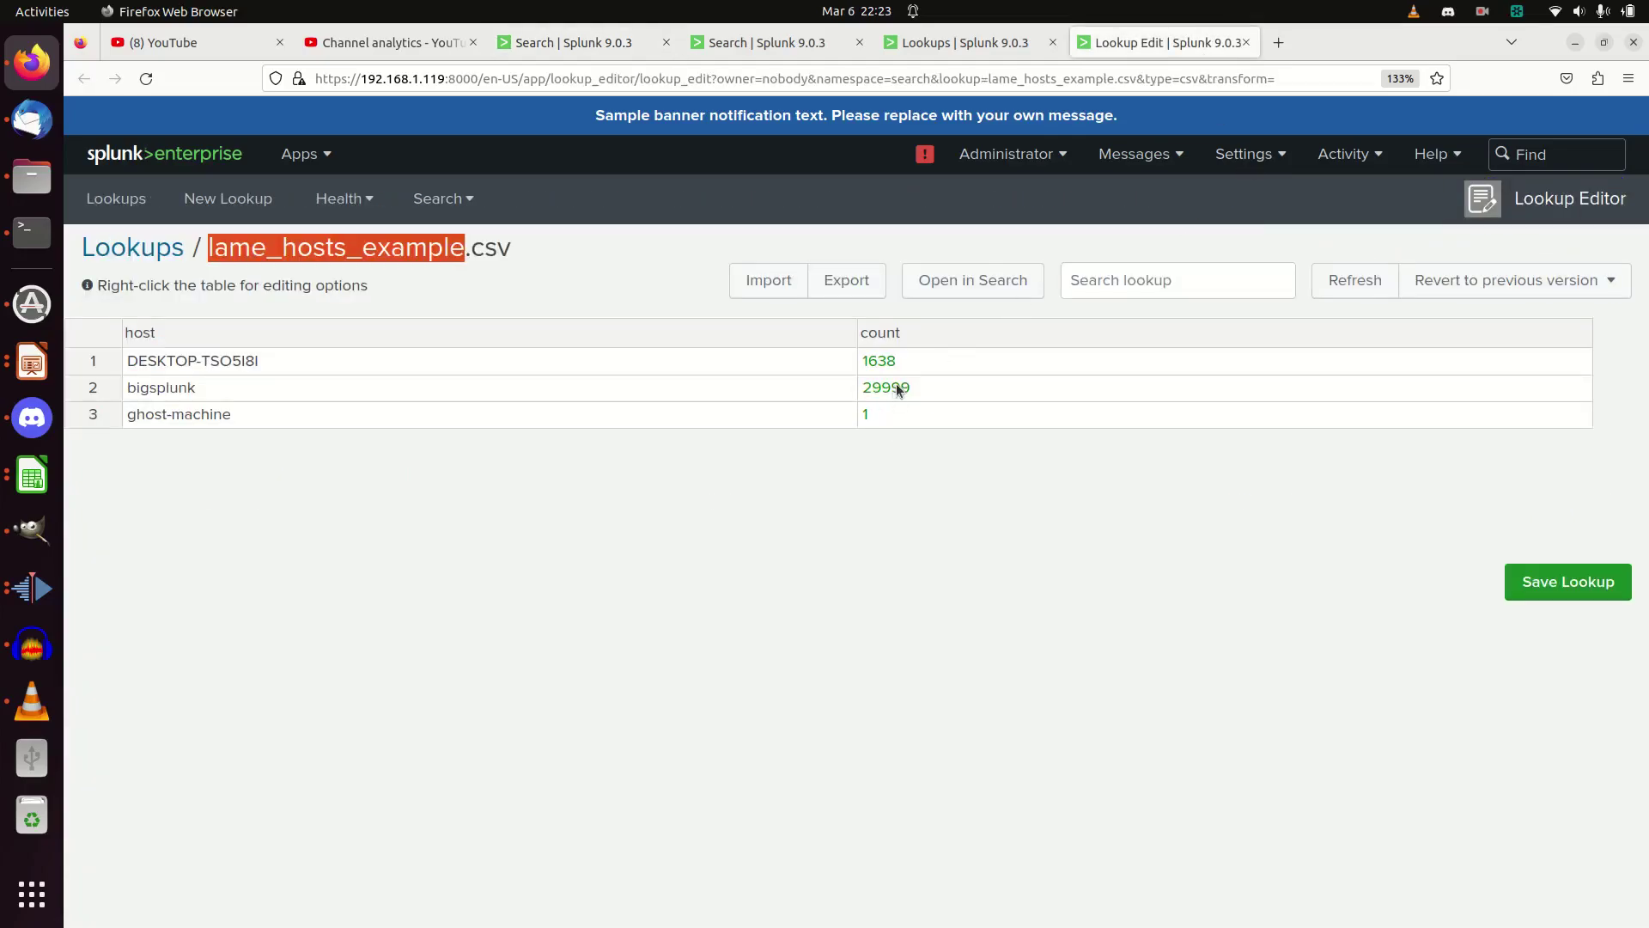
pyautogui.click(583, 53)
# Sort the host, sourcetype and count statistics table by host in descending order.
pyautogui.scroll(-8, 935, 769)
pyautogui.scroll(10, 937, 772)
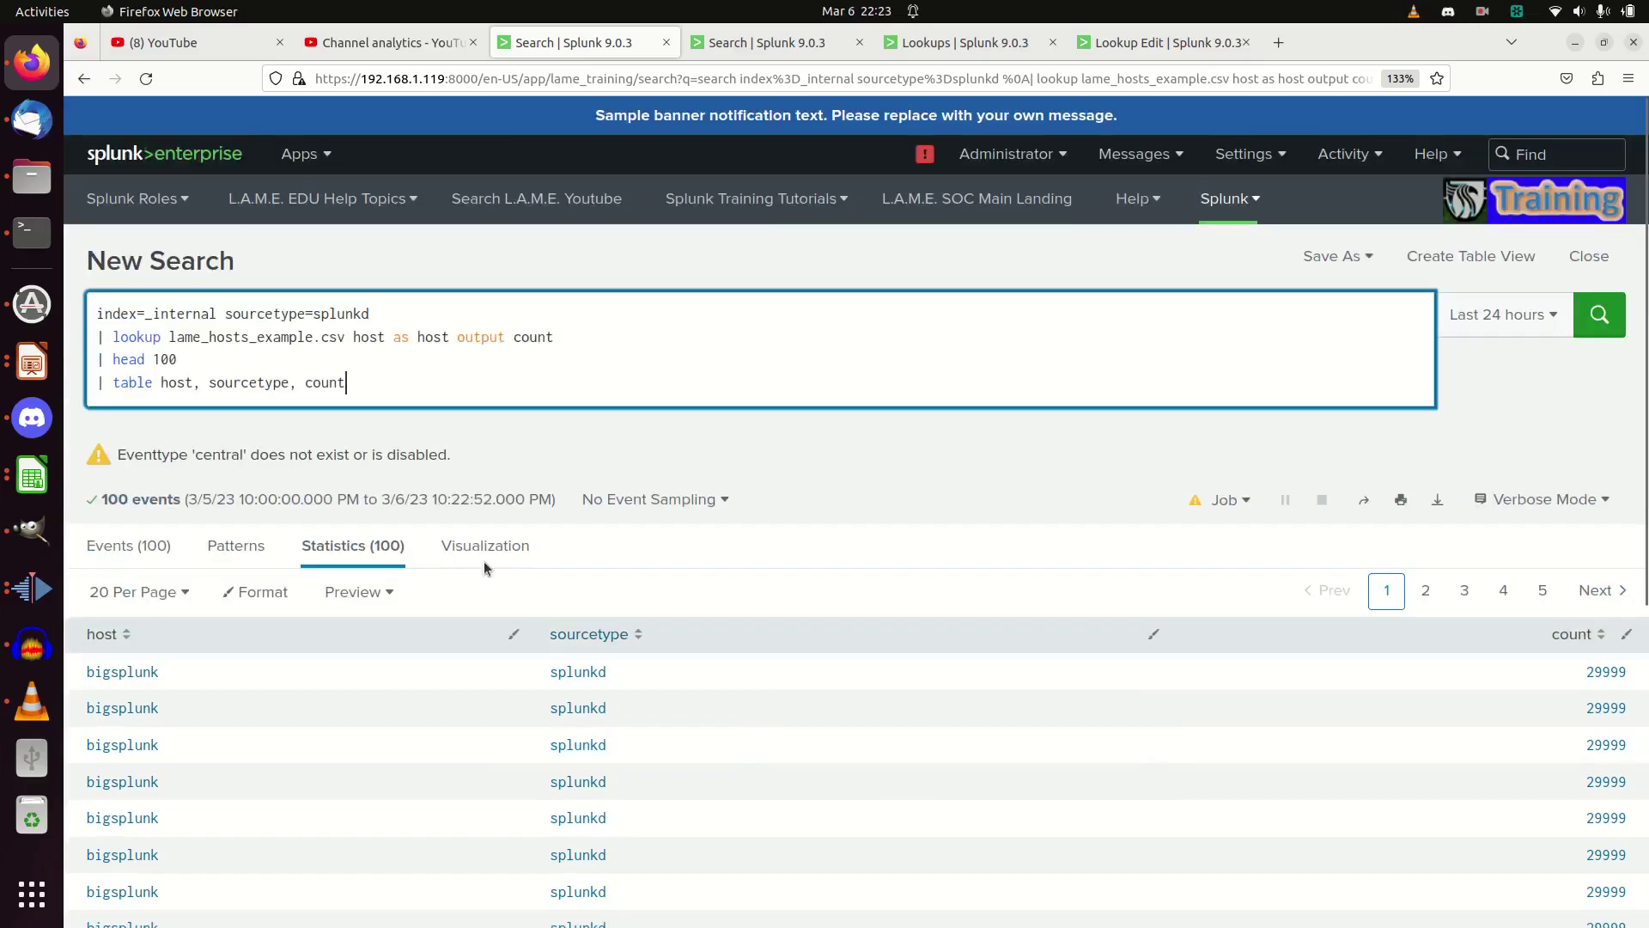
pyautogui.click(102, 634)
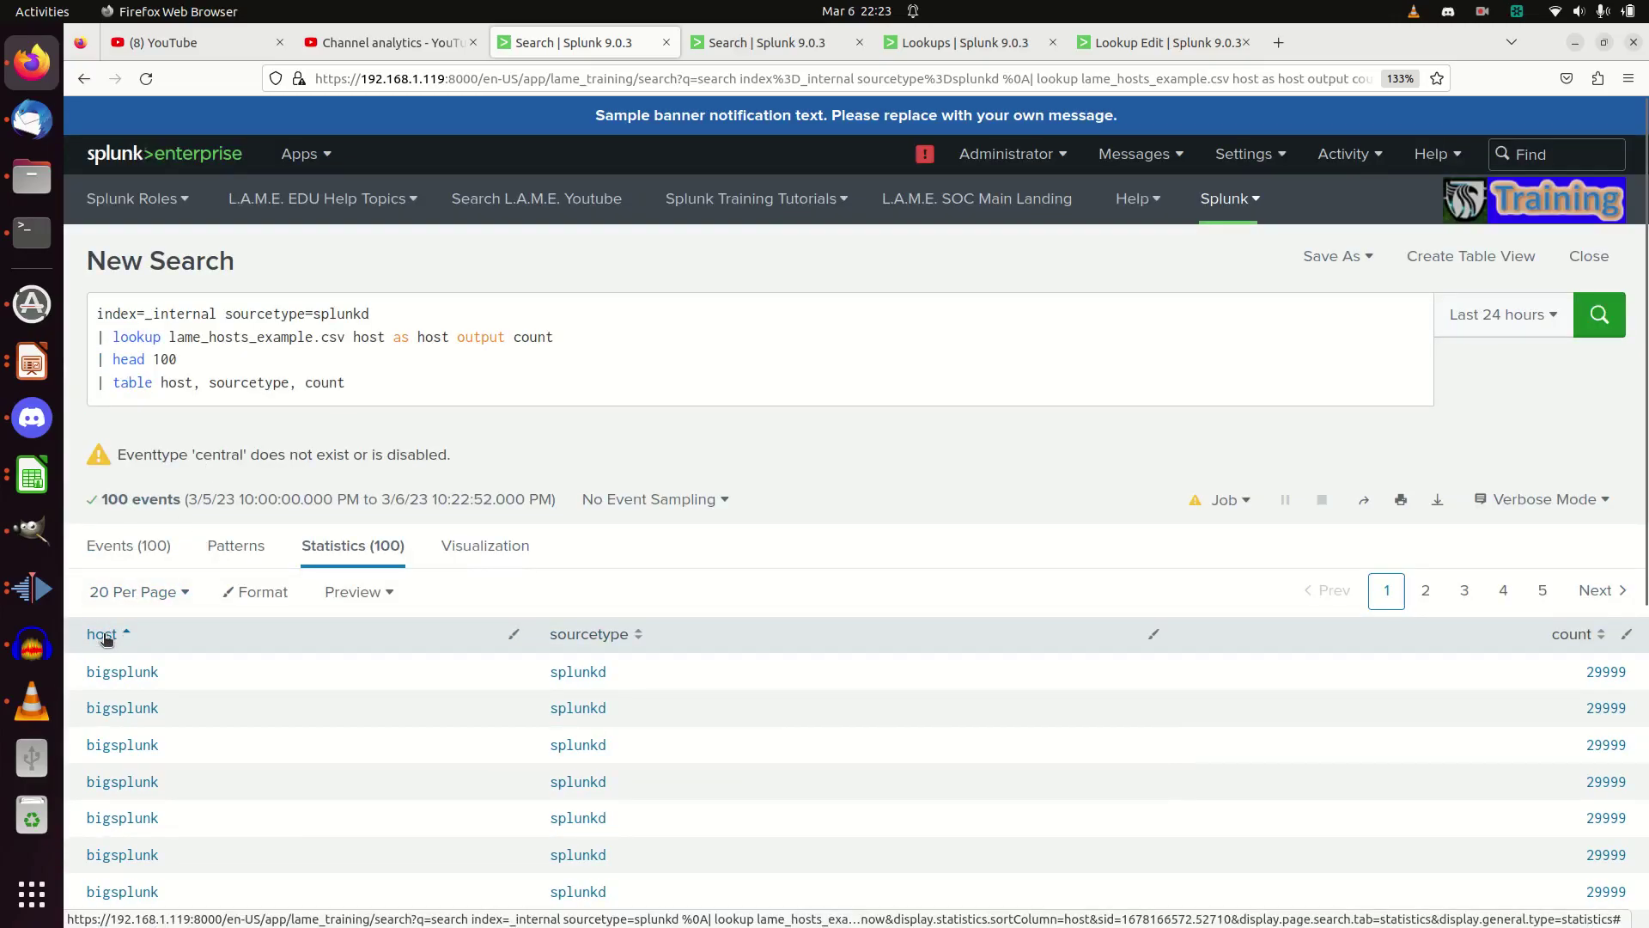
pyautogui.click(103, 635)
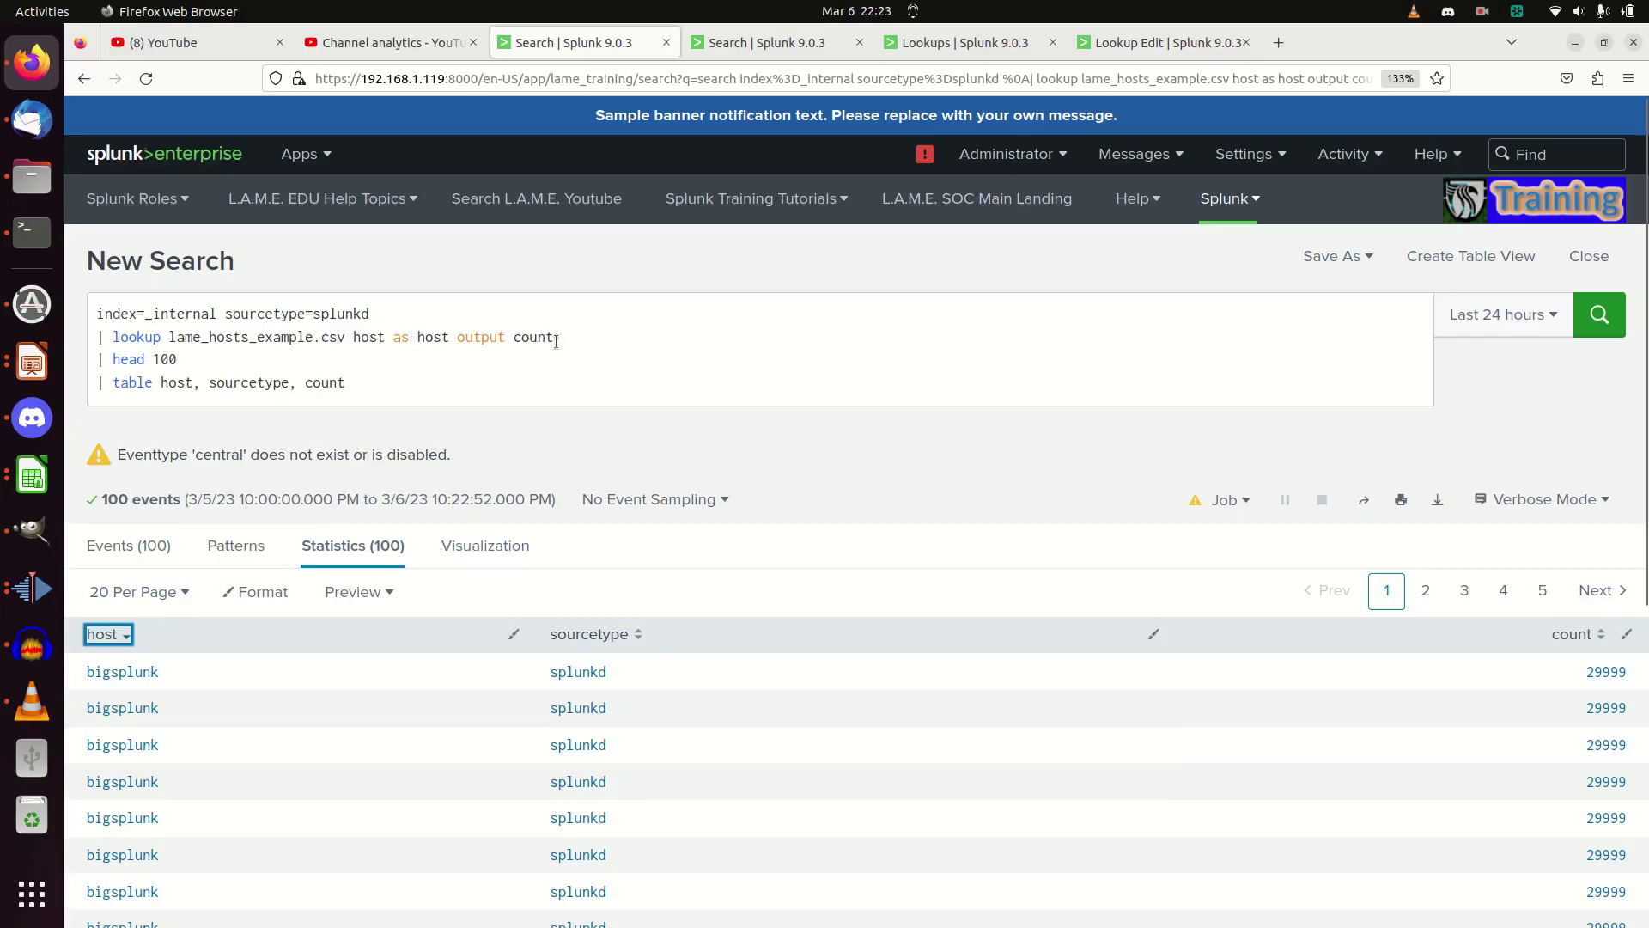
# Add host!="bigsplunk" to the base search and change head 100 to head 1.
pyautogui.click(423, 307)
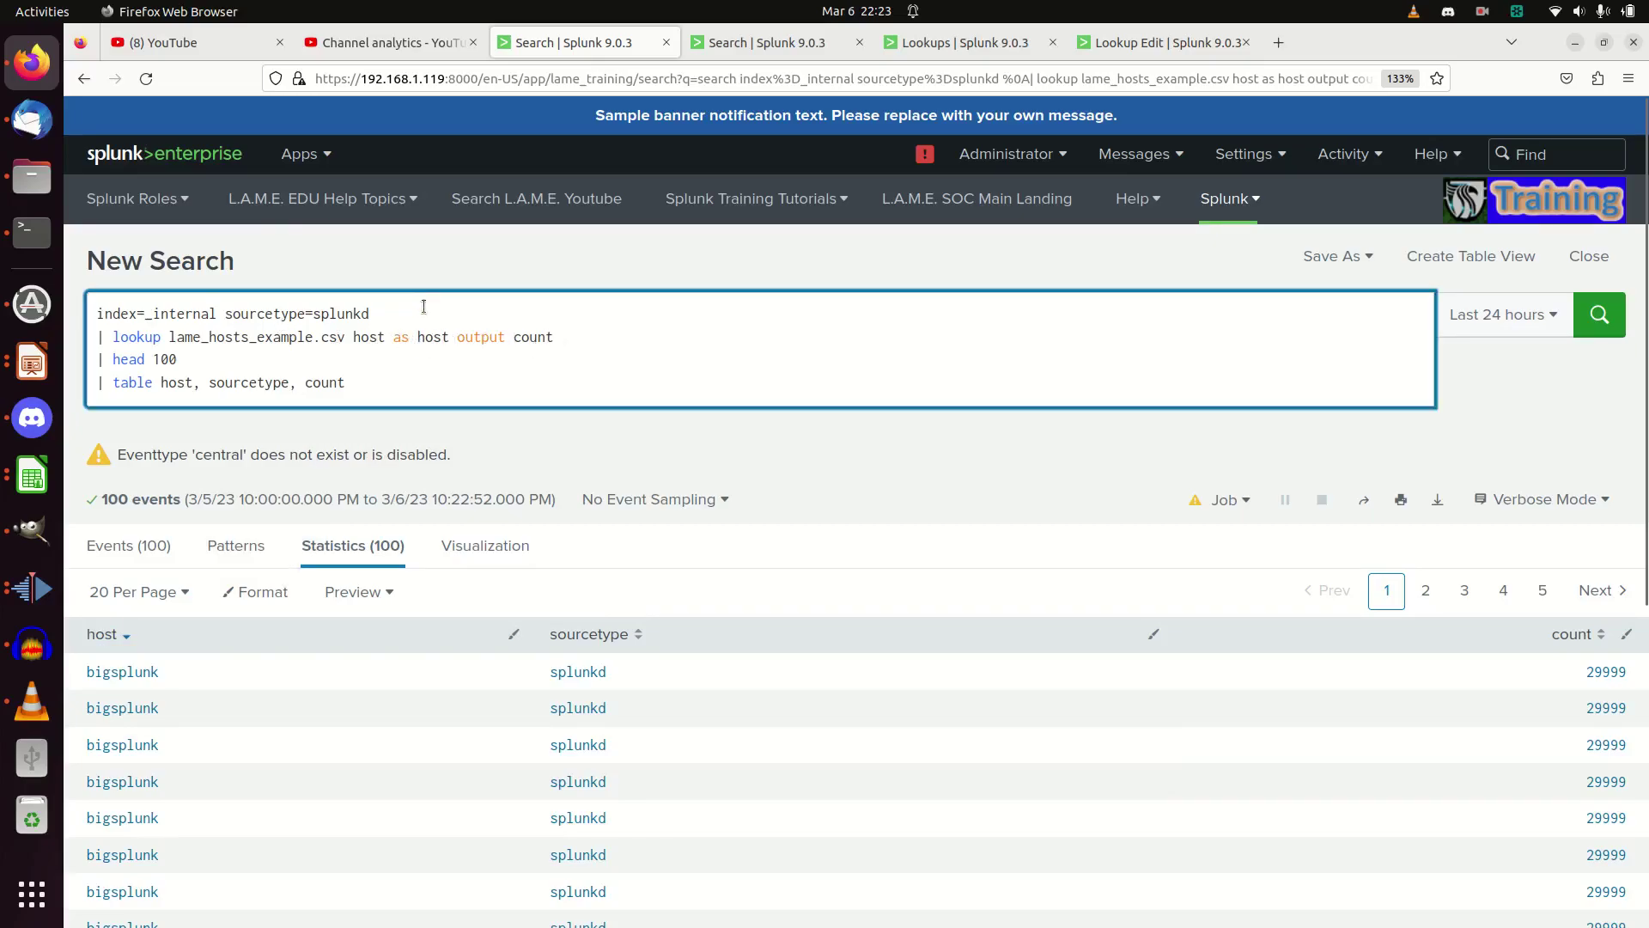
pyautogui.write('host!=')
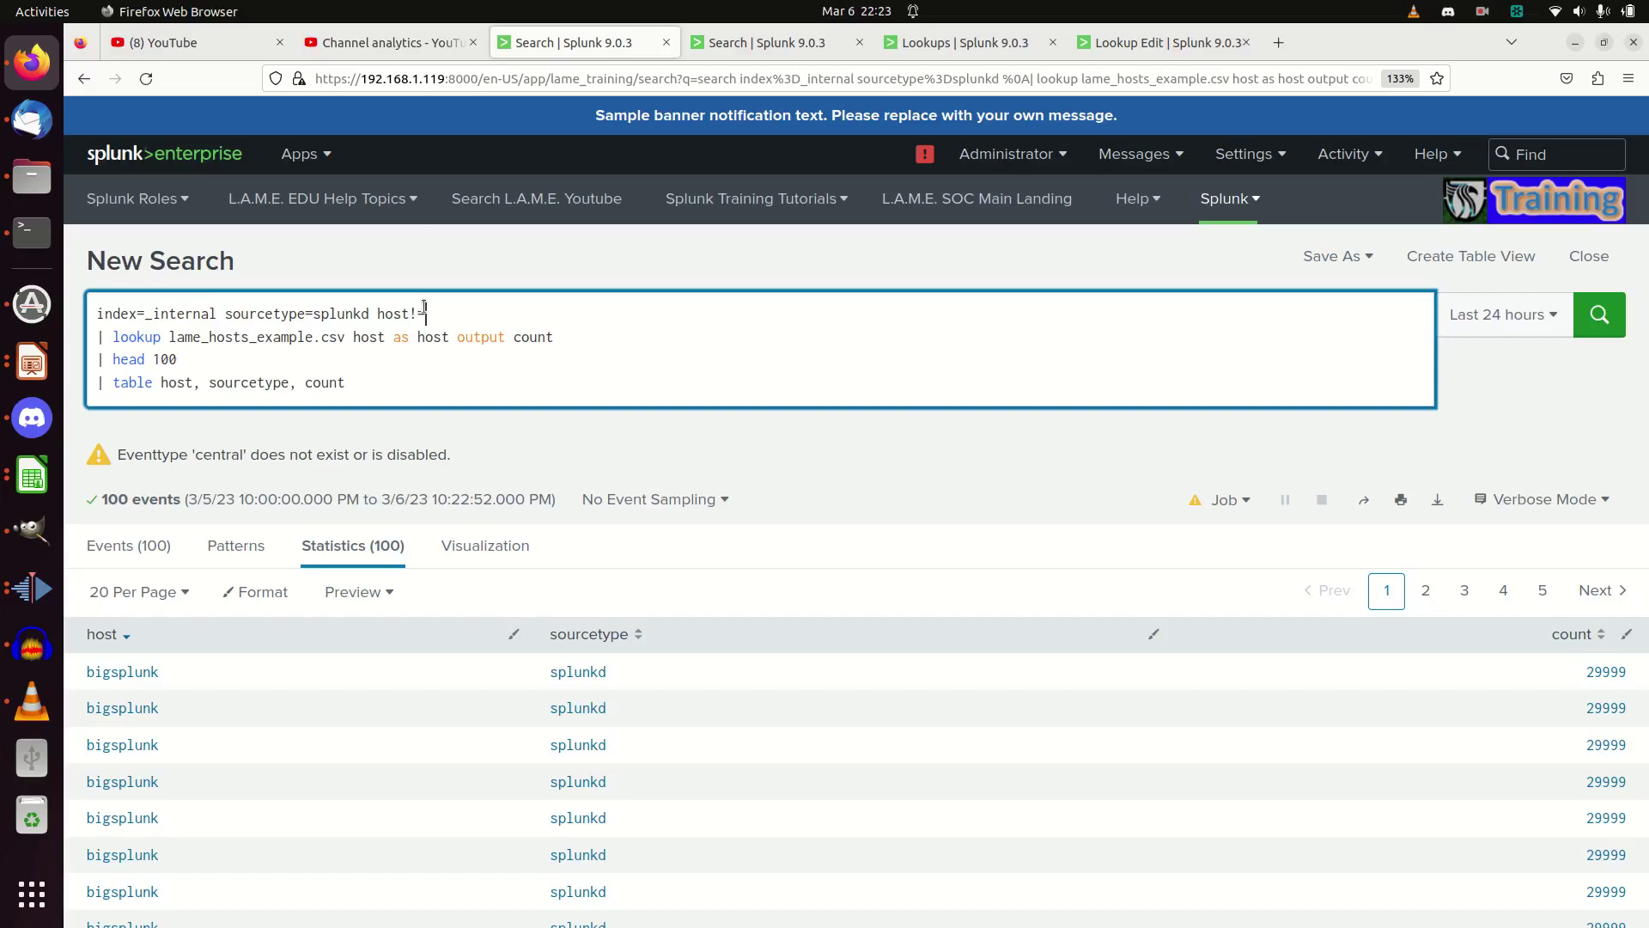
pyautogui.write('bigspl')
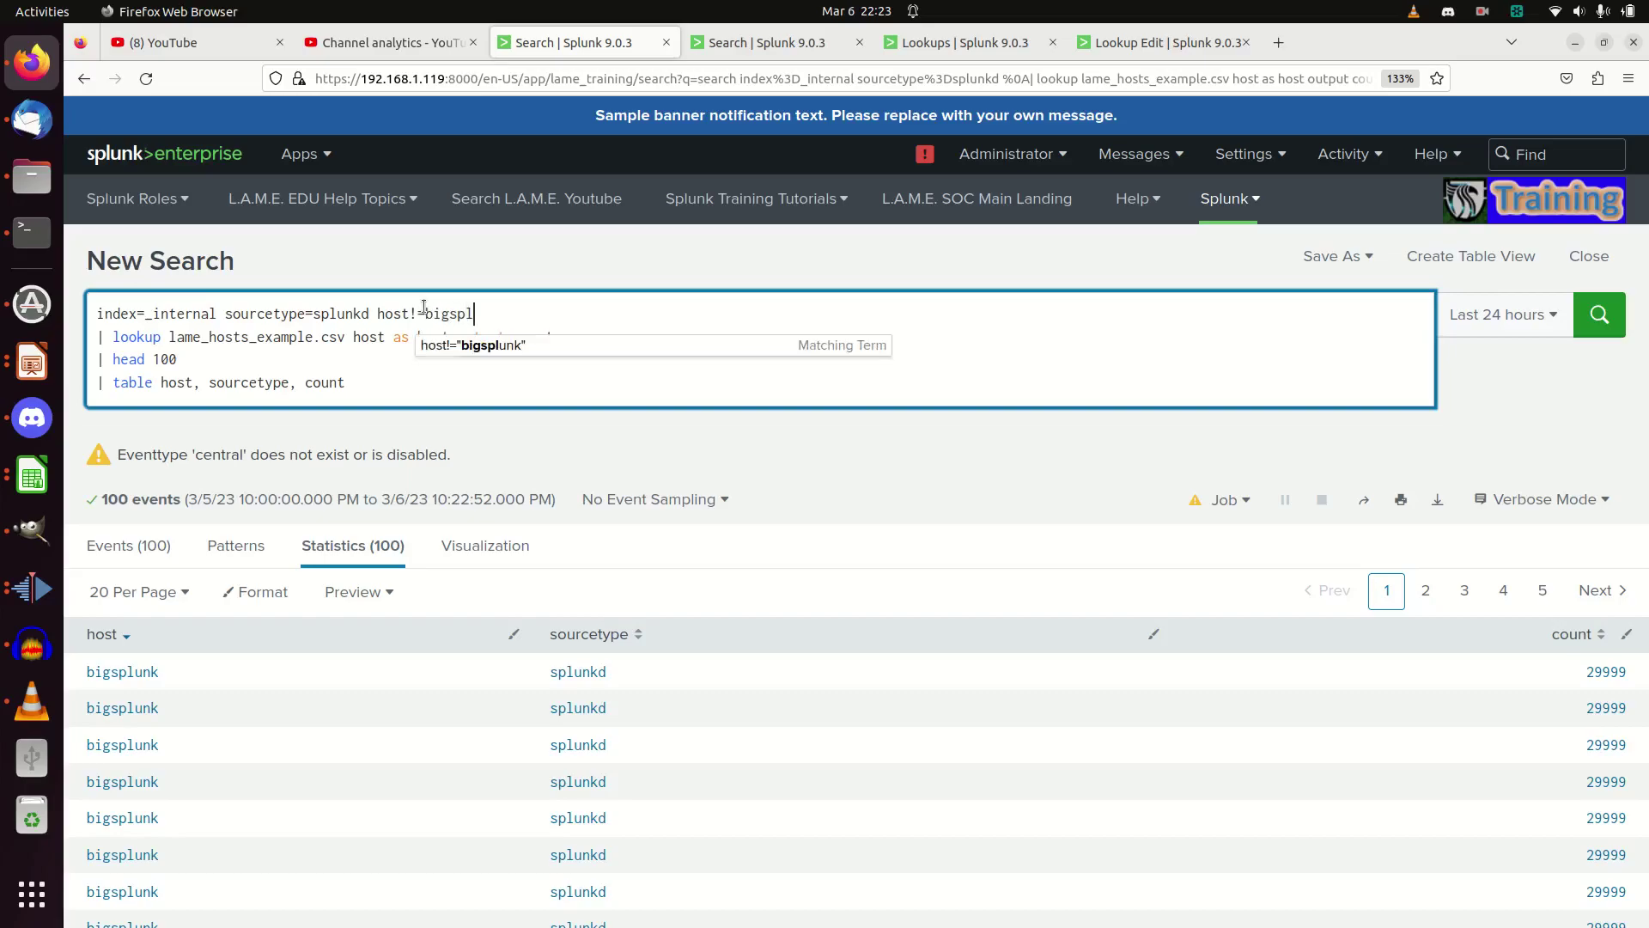
pyautogui.write('unk')
pyautogui.press('Left')
pyautogui.press('Left')
pyautogui.press('Left')
pyautogui.press('Left')
pyautogui.press('Left')
pyautogui.press('Left')
pyautogui.press('Left')
pyautogui.press('Left')
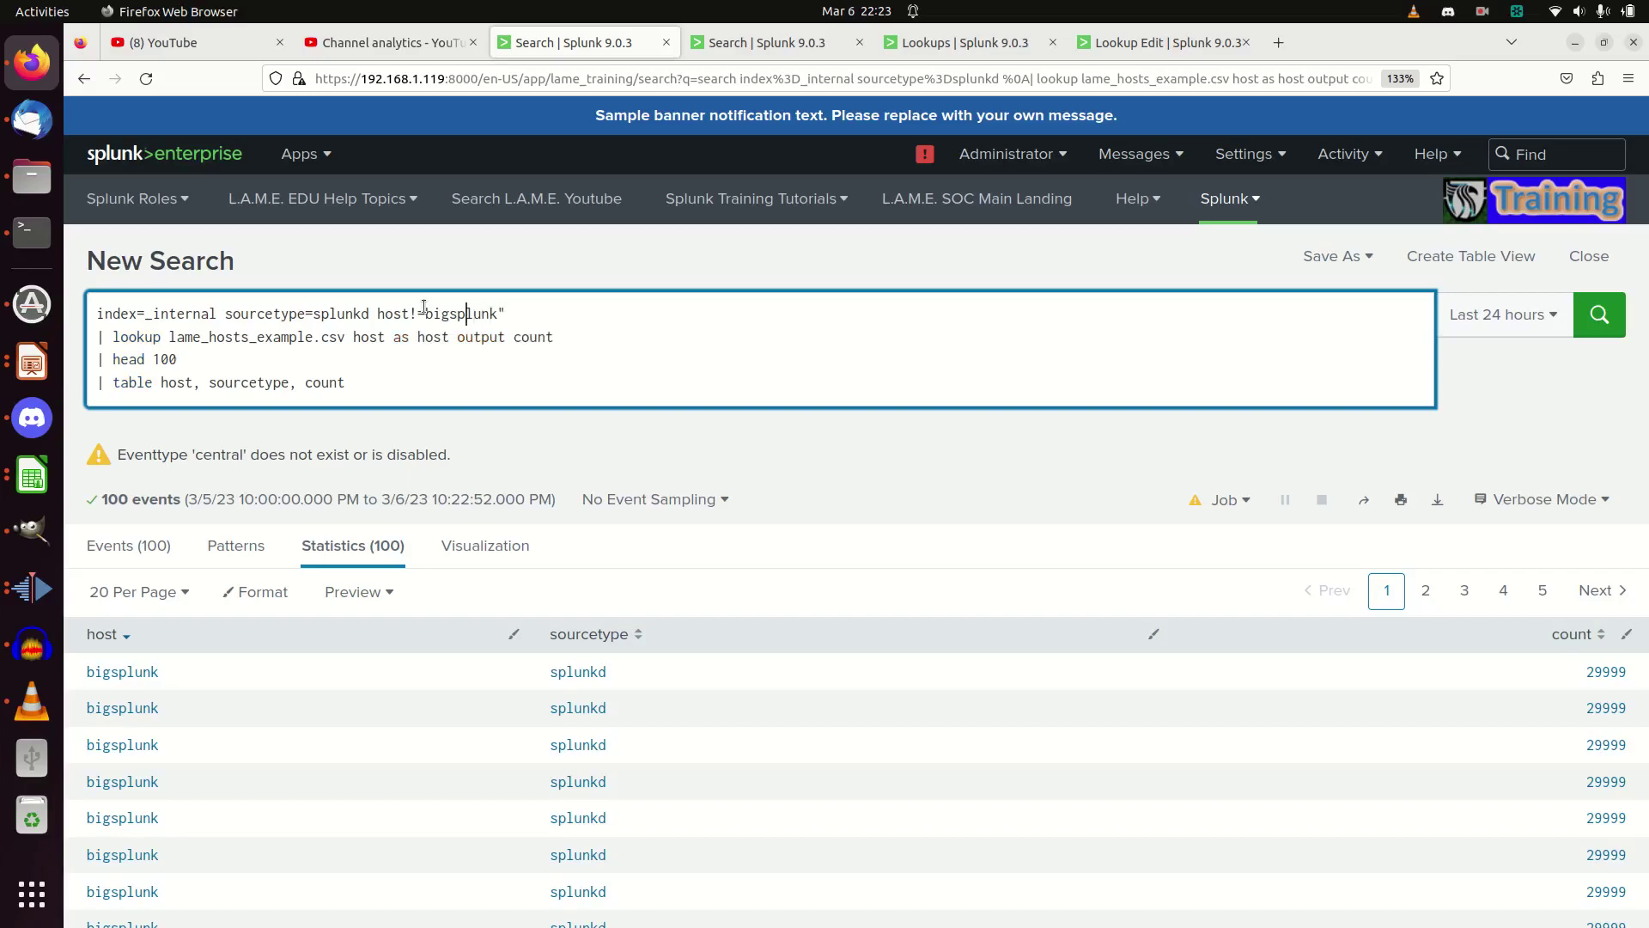
pyautogui.write('"')
pyautogui.click(268, 360)
pyautogui.press('BackSpace')
pyautogui.press('BackSpace')
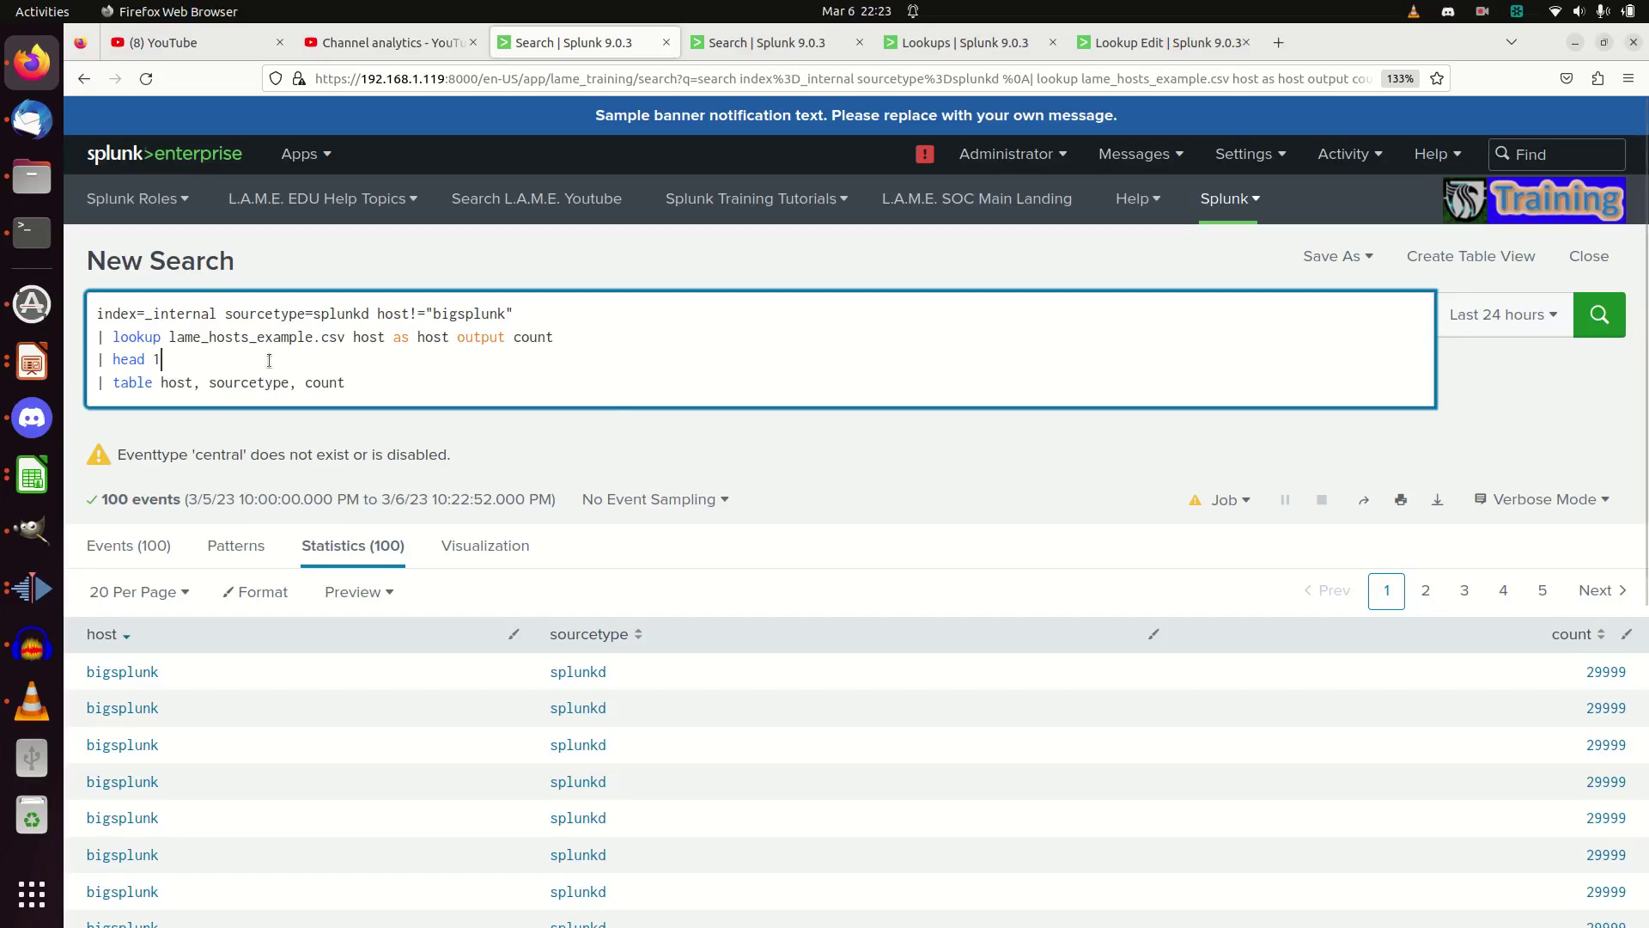
# Run the edited search to get one lame-es splunkd row with a blank count.
pyautogui.press('Return')
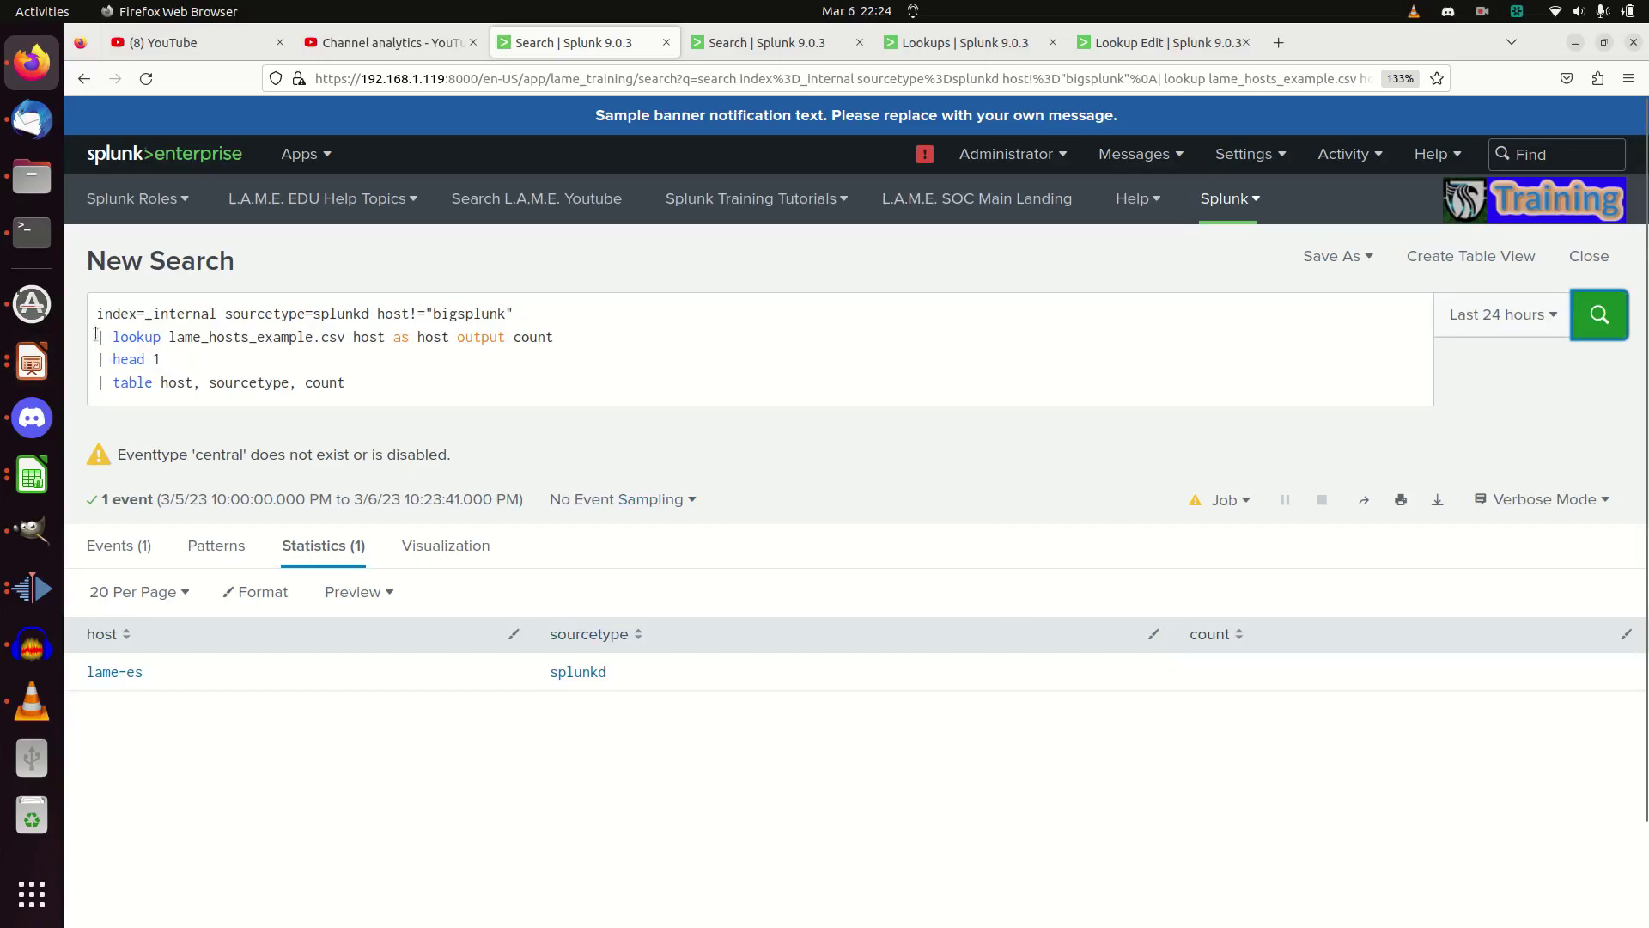
pyautogui.moveTo(90, 343); pyautogui.dragTo(601, 339)
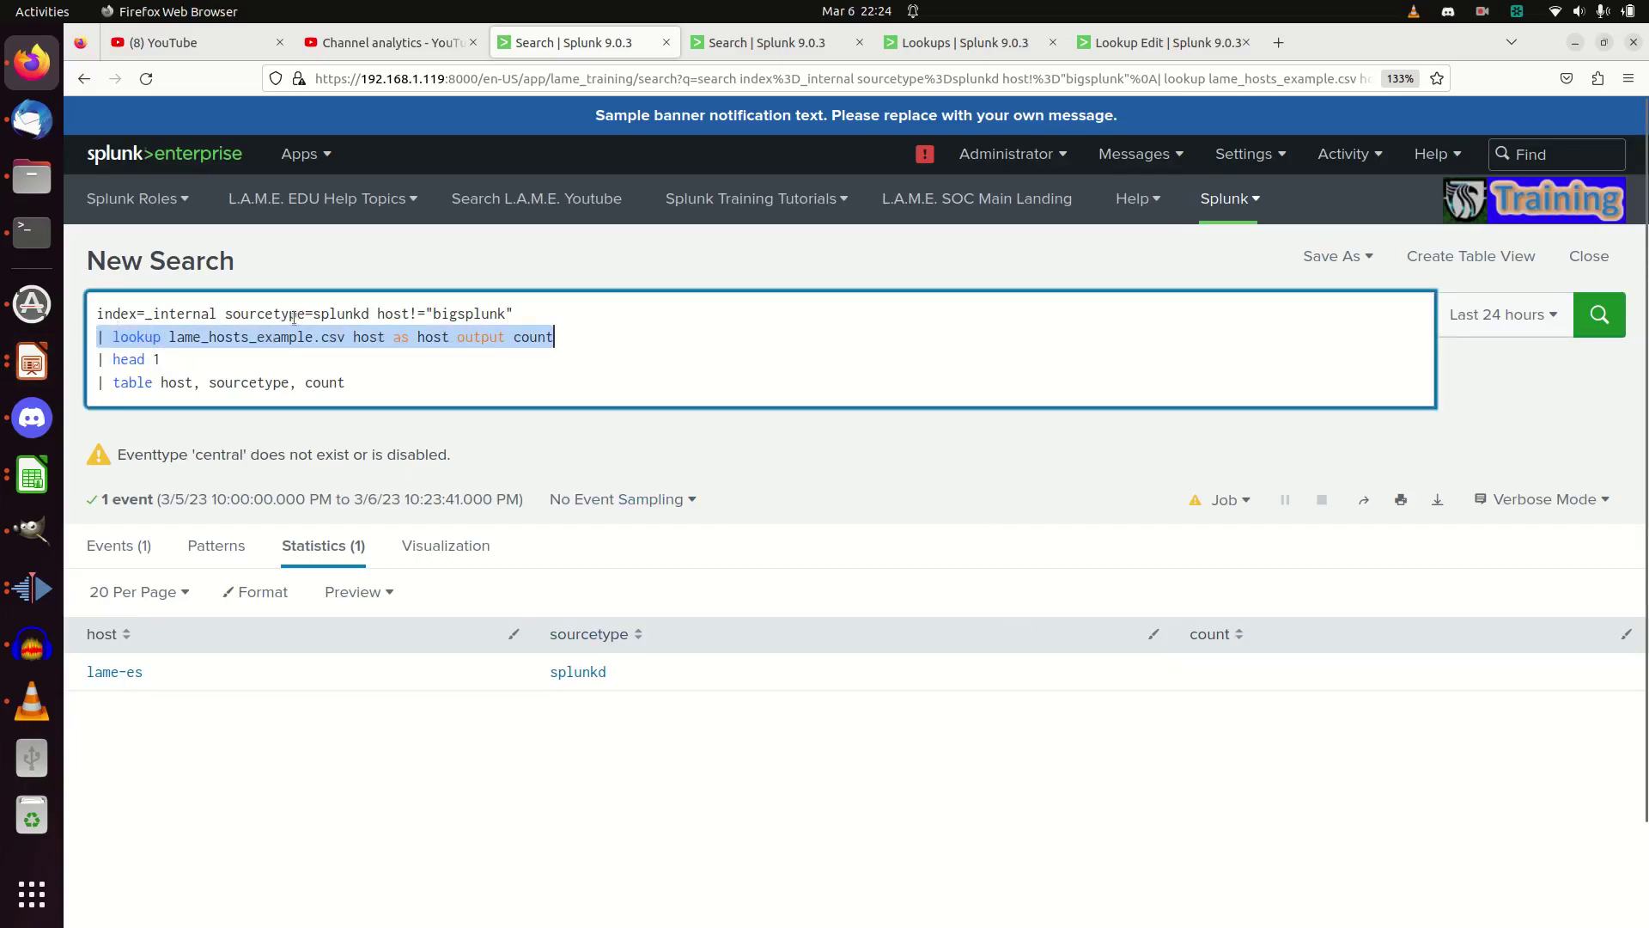